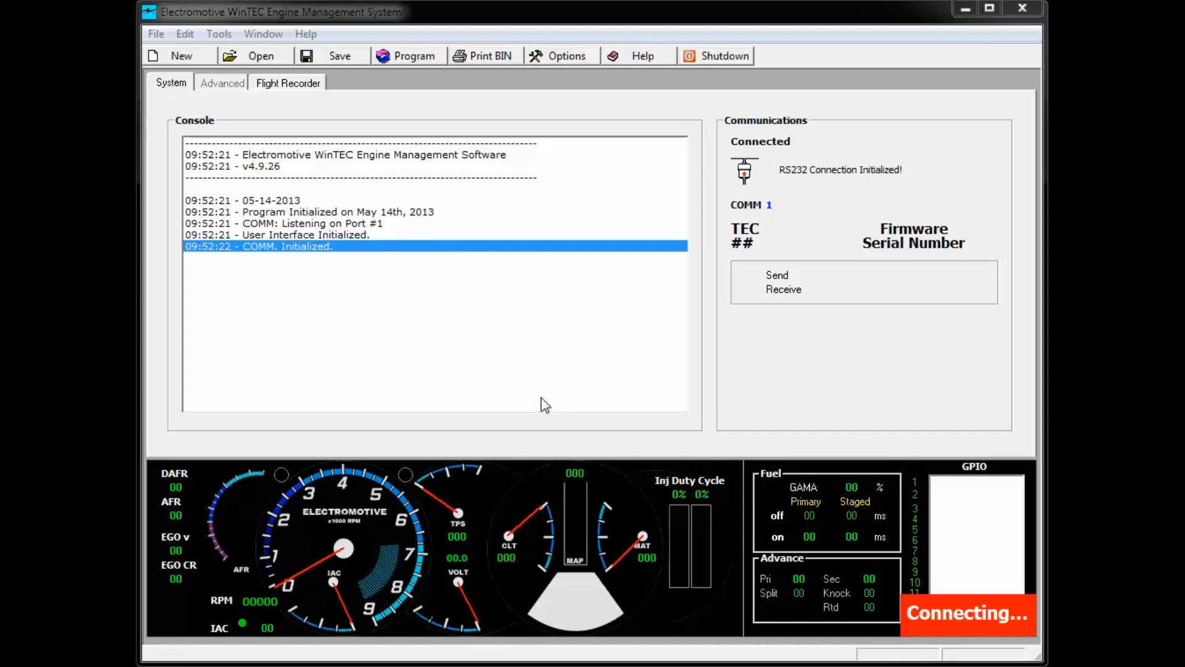
Start a new engine configuration for the TEC S unit with engine type 4 CYL, 4 Stroke, Sequential/Staged
click(204, 64)
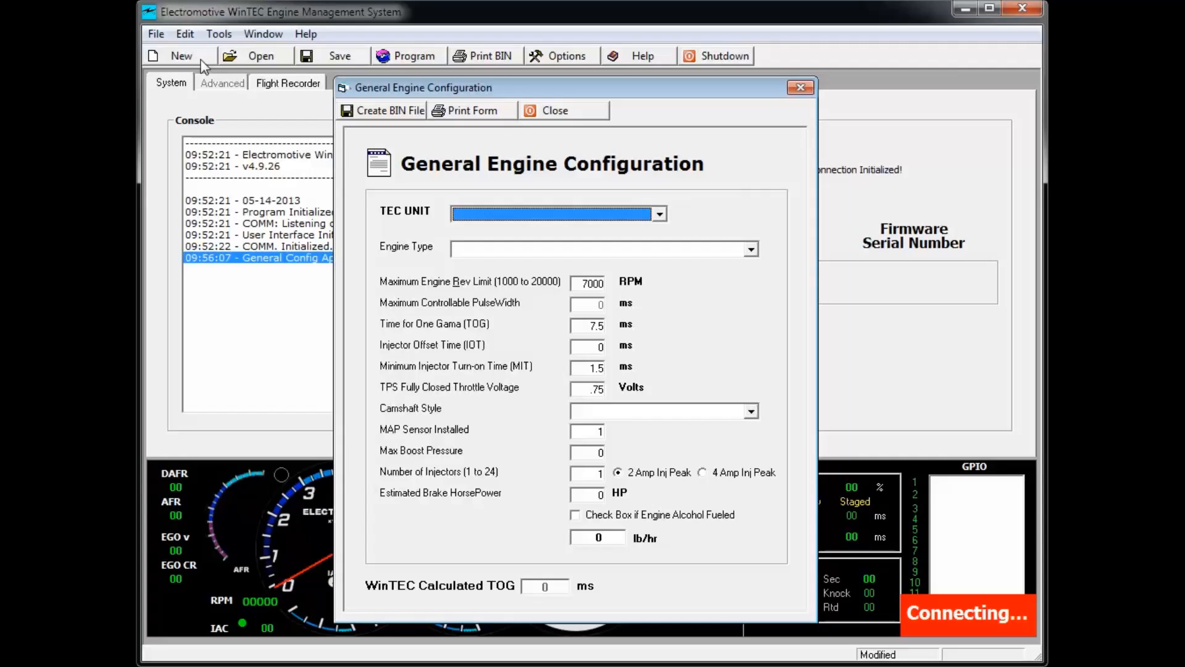
click(661, 214)
click(590, 289)
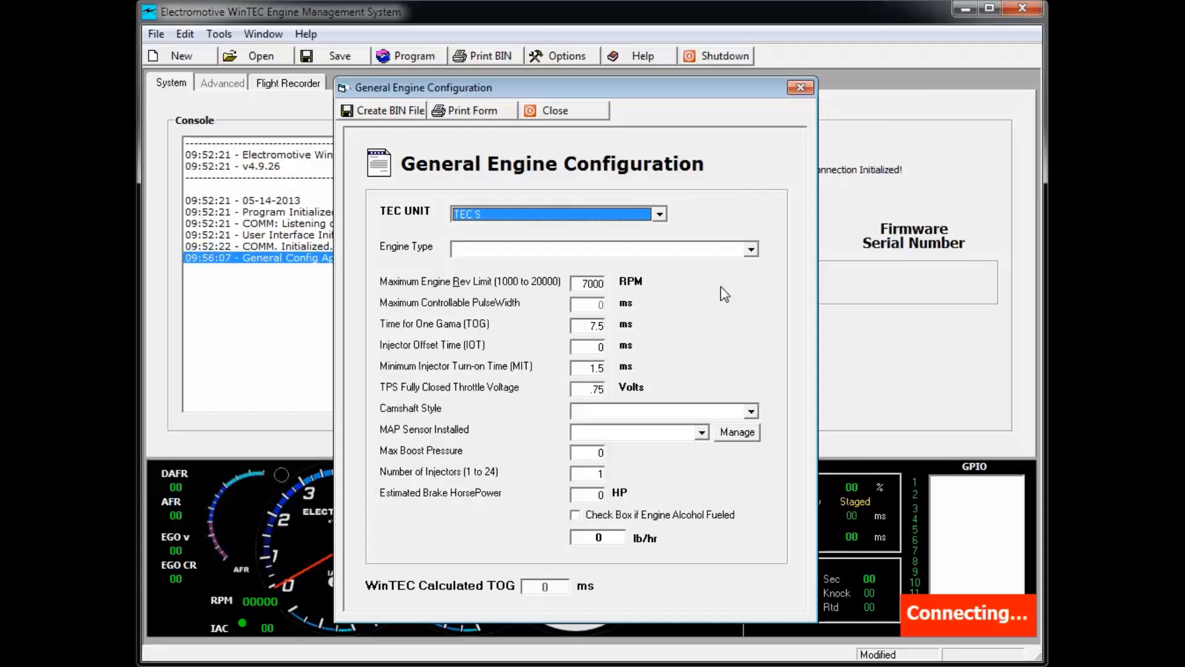
click(752, 251)
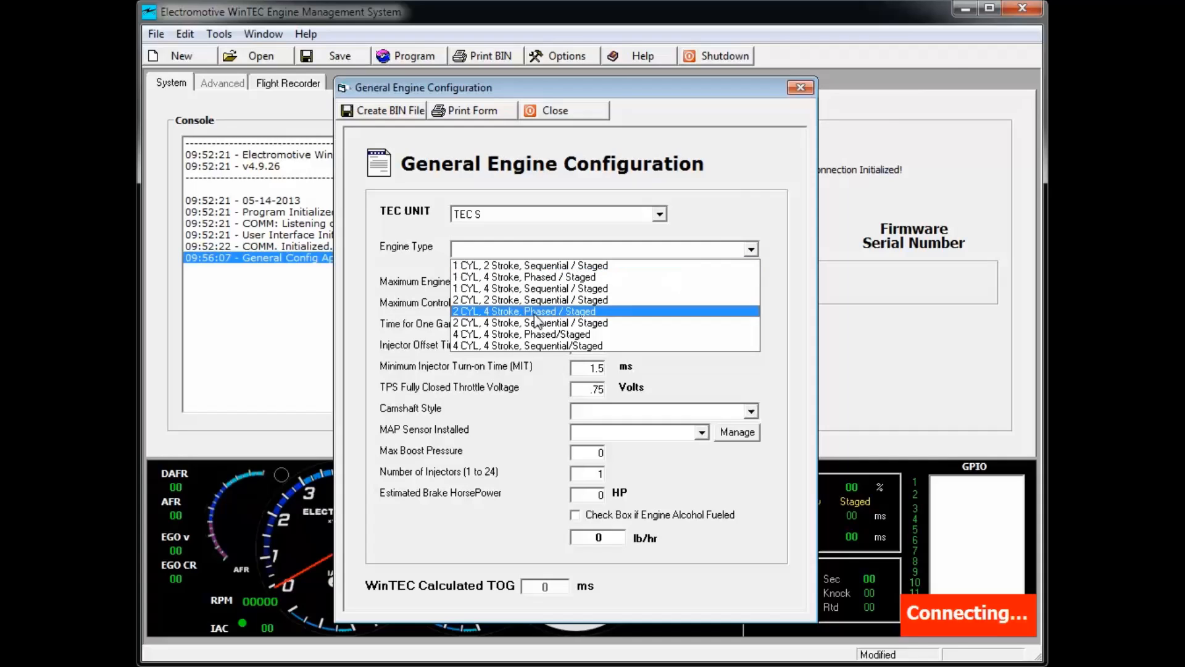
click(534, 348)
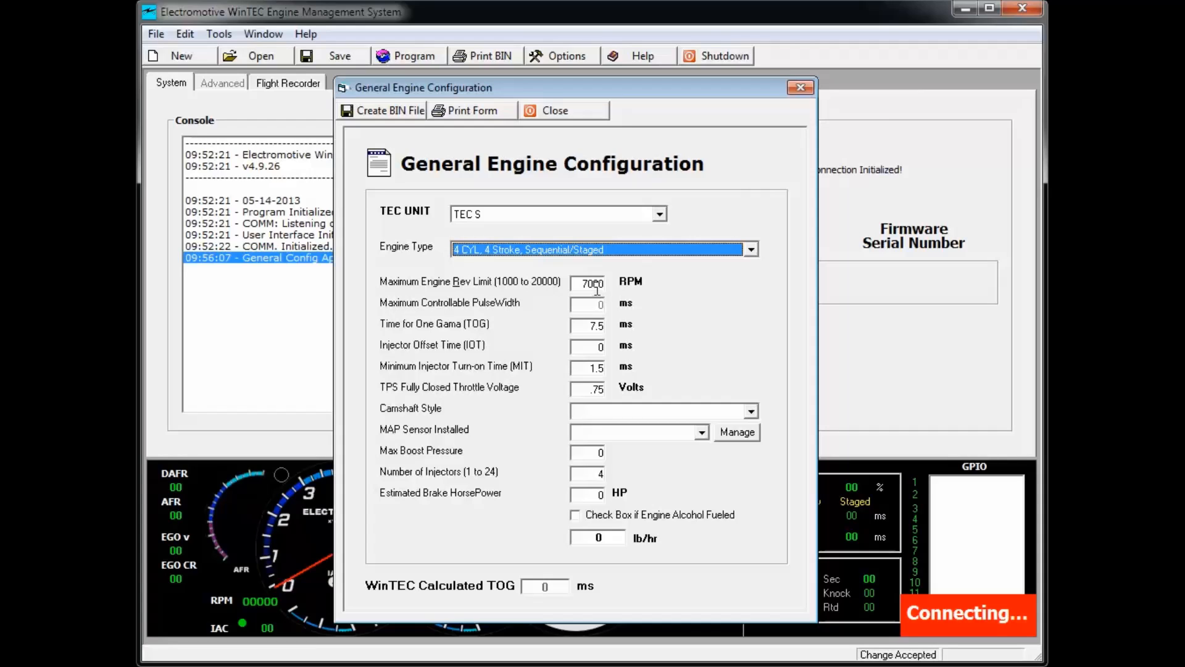
Set the maximum engine rev limit to 8500 RPM and the camshaft style to Street / Stock
double_click(598, 284)
text(8500)
key(Return)
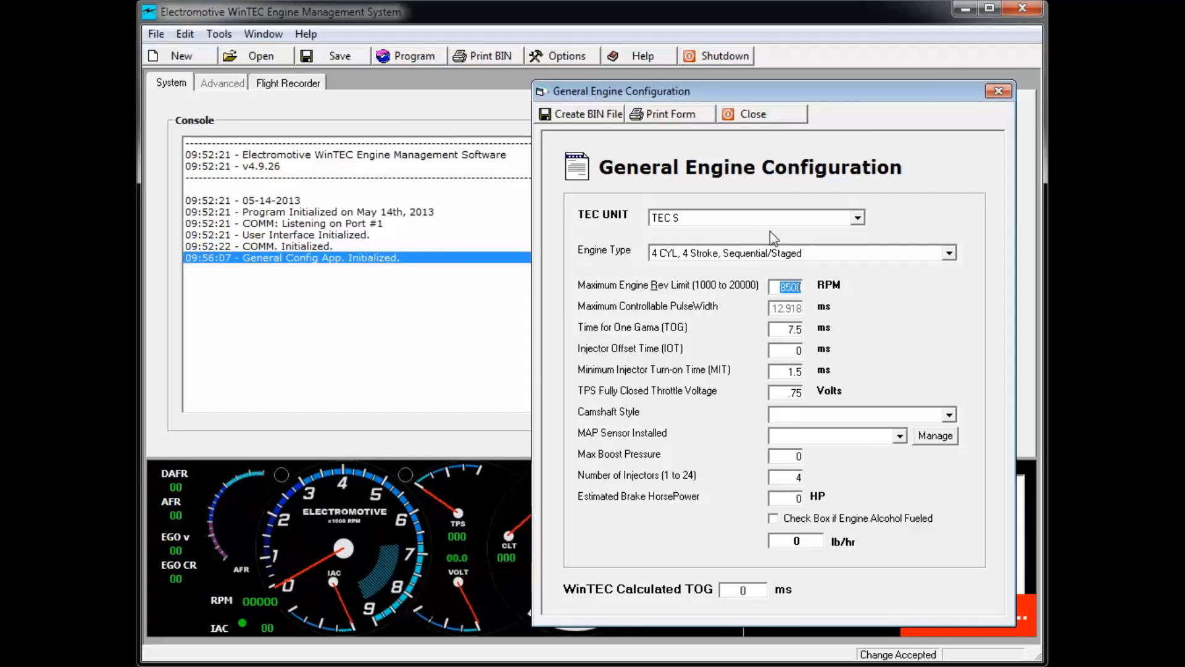
drag(826, 94, 649, 90)
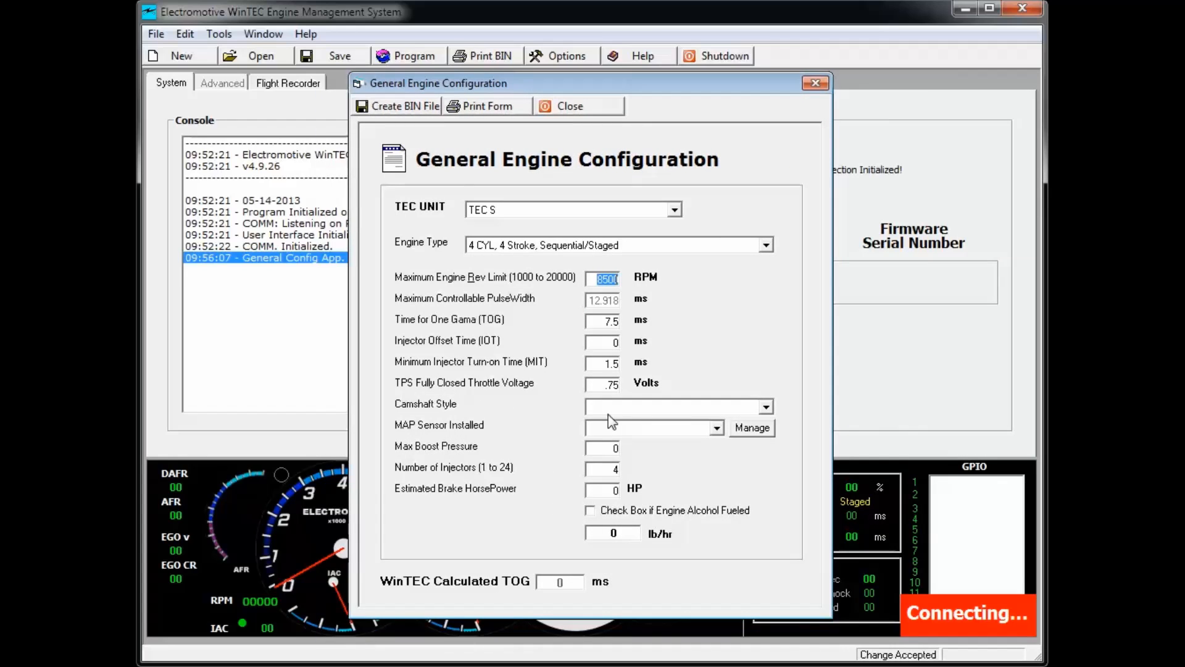
click(765, 408)
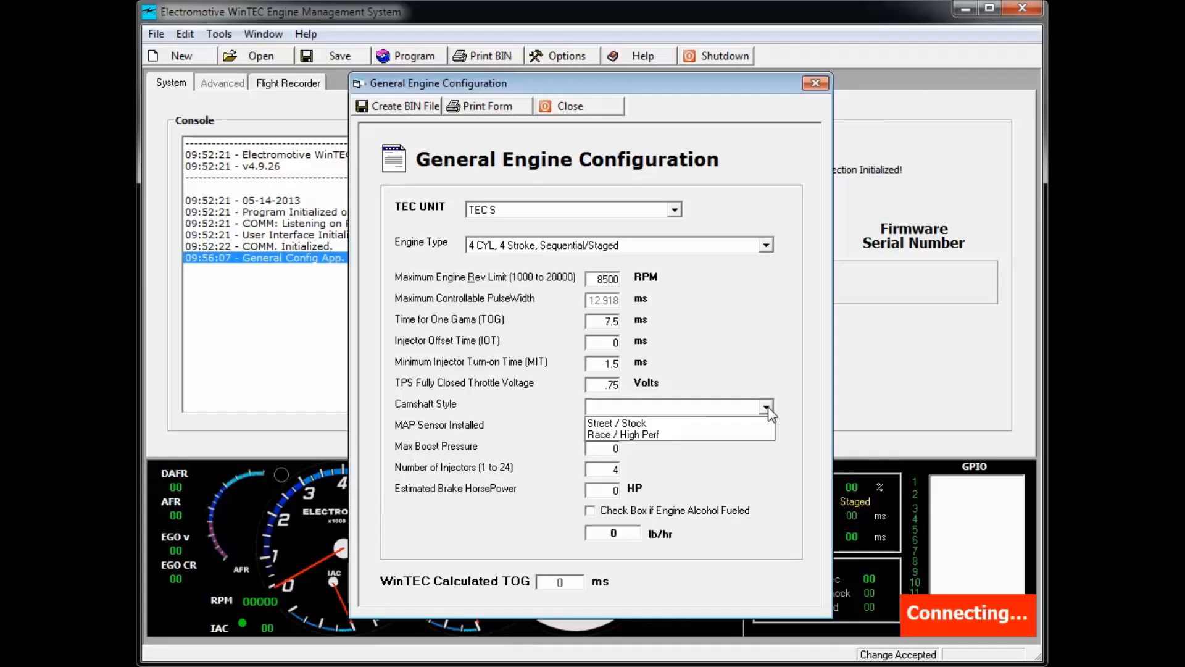
click(646, 423)
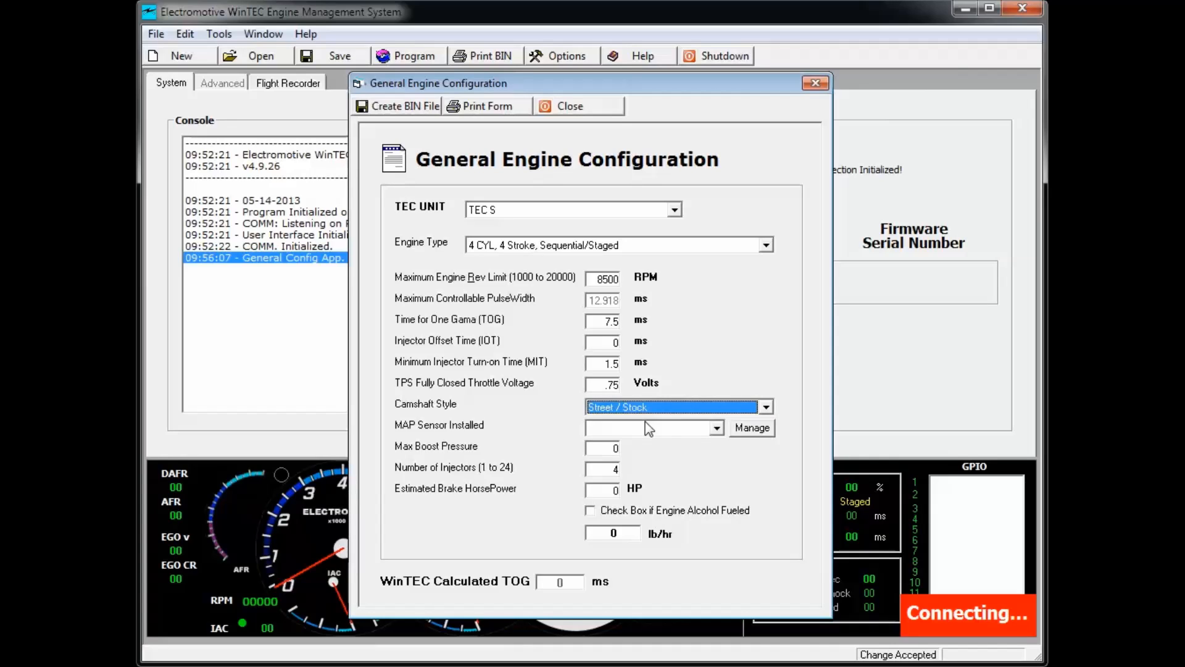
Check the available MAP sensors, including the sensor manager, and choose GM/Delphi 1 BAR (kPa) as the installed MAP sensor
click(717, 428)
scroll(677, 458, up, 1)
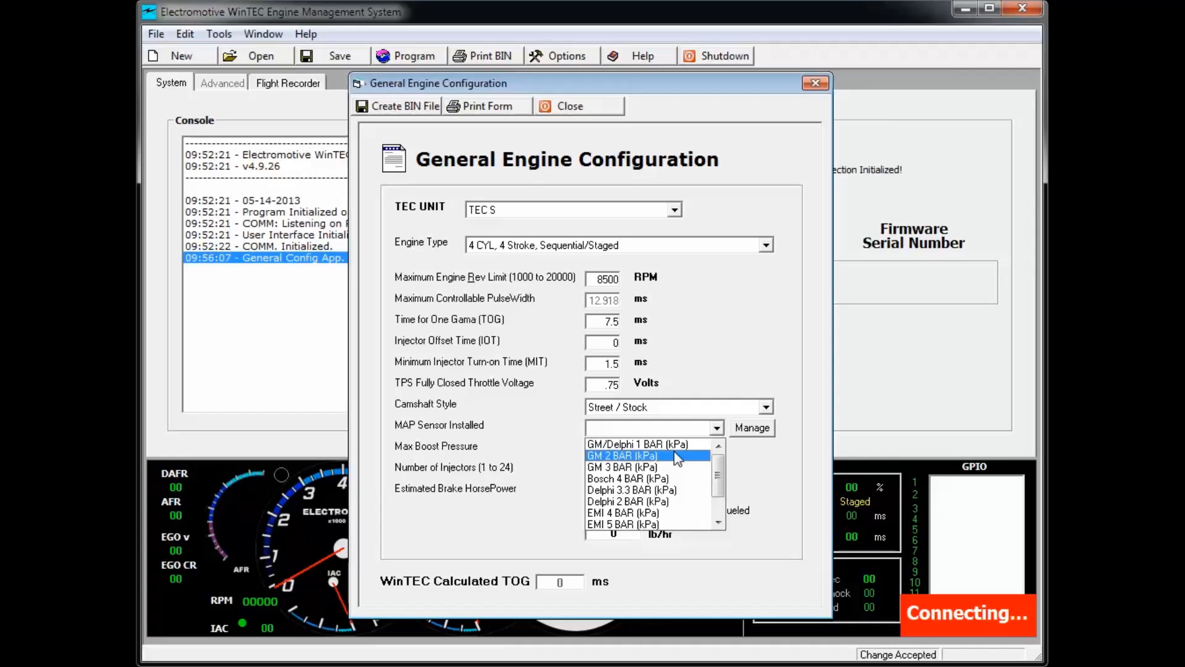
click(765, 432)
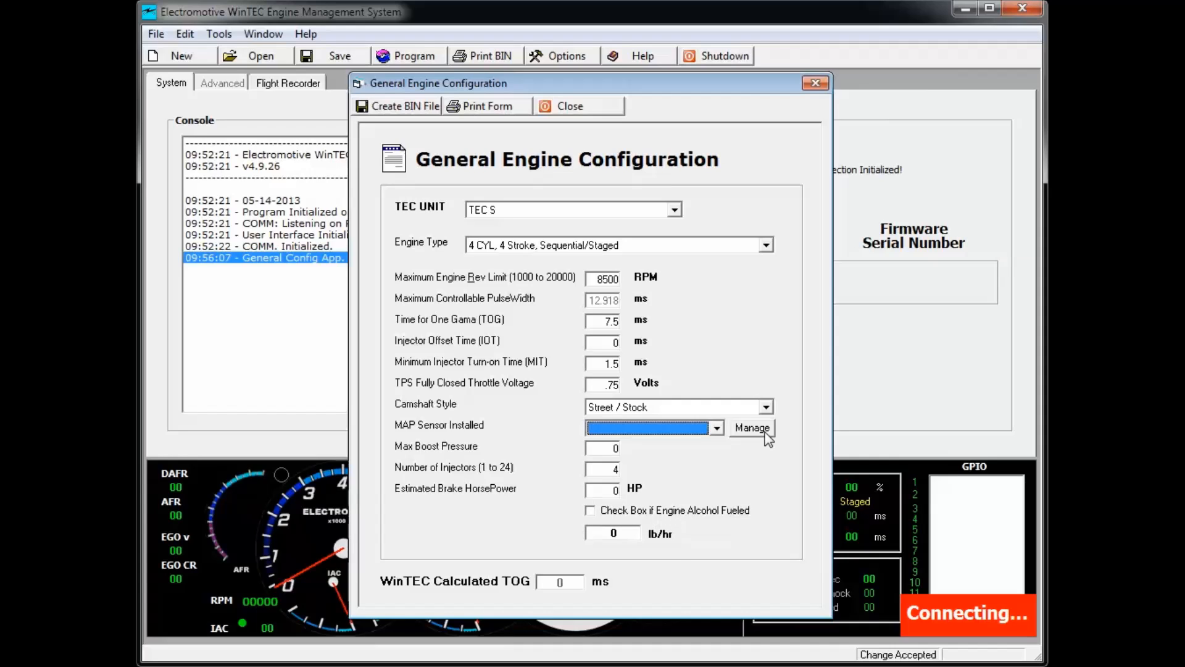
click(765, 432)
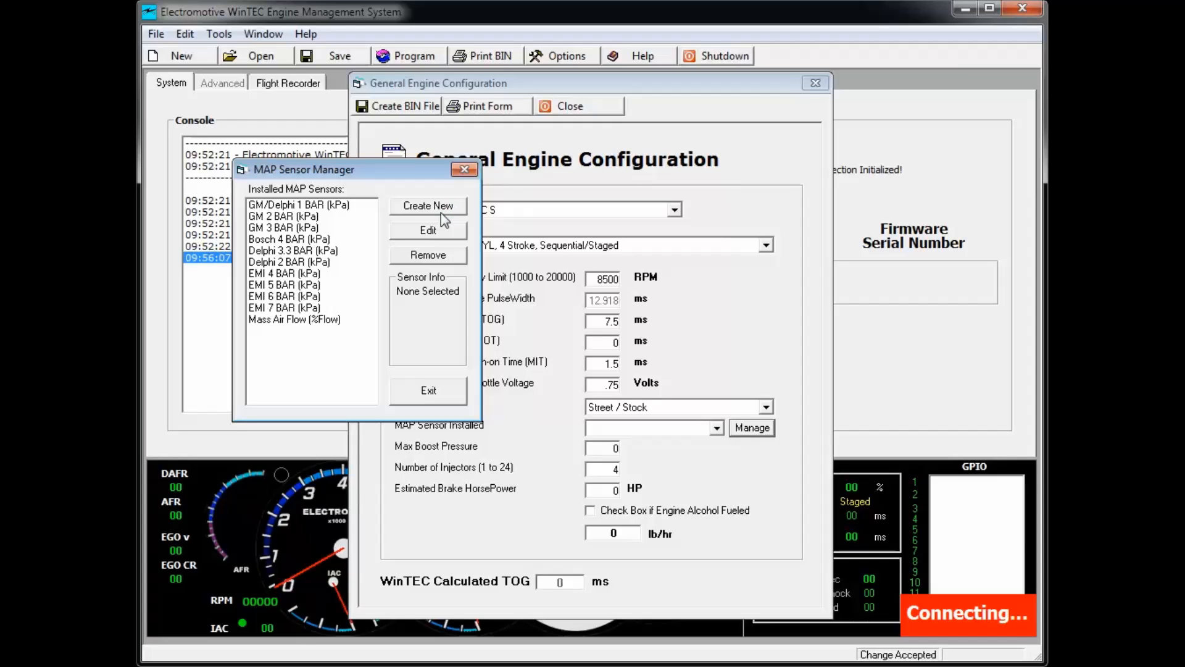
click(464, 170)
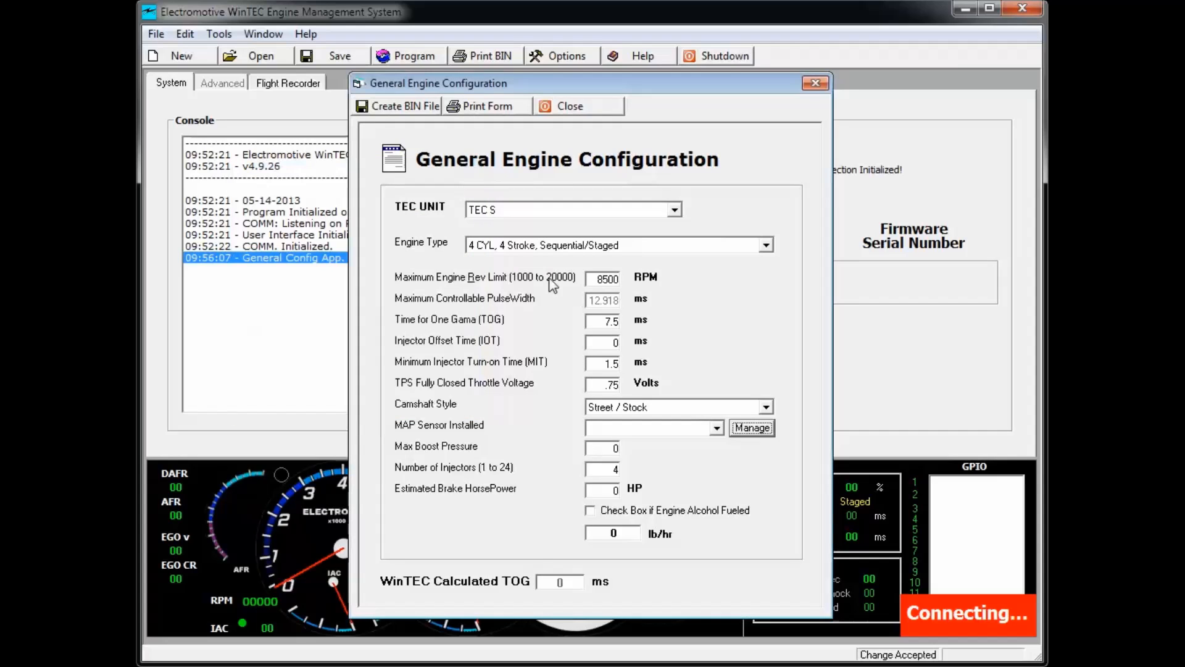
click(717, 430)
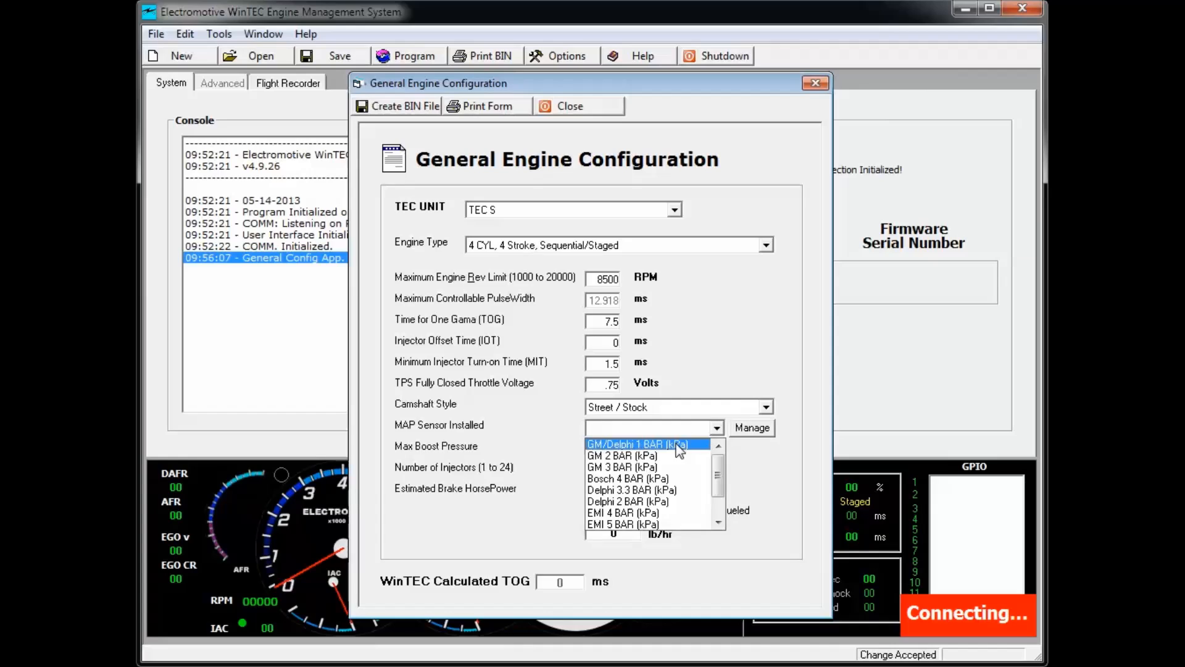
click(682, 450)
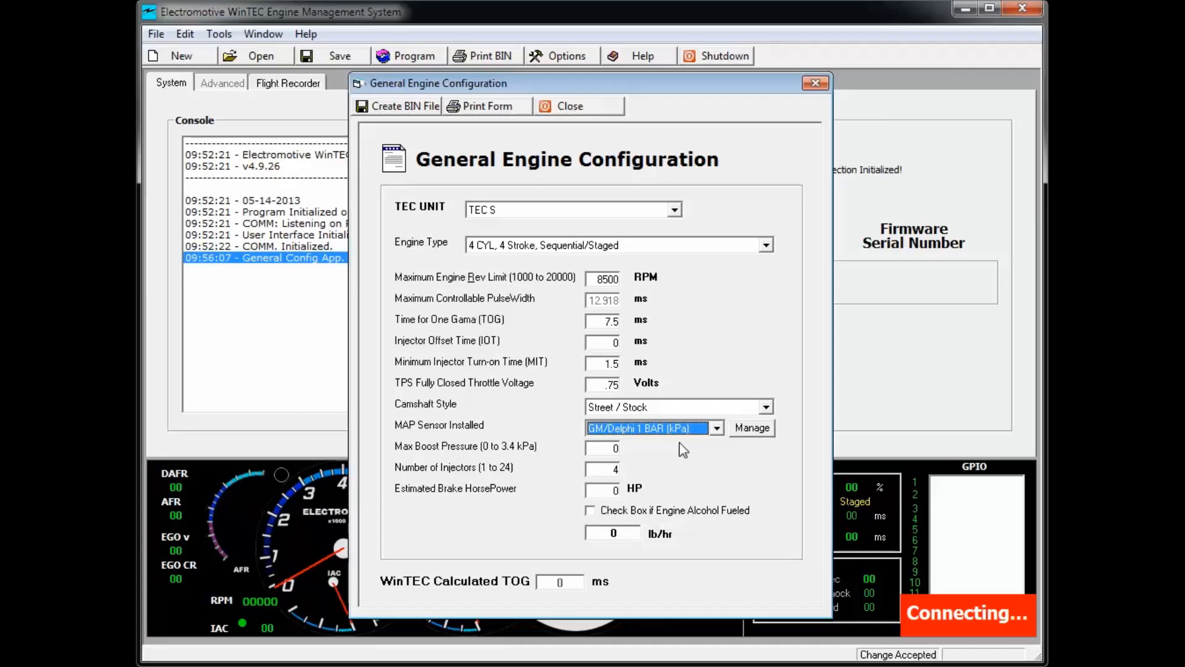
Set the estimated brake horsepower to 250 HP and the injector flow rate to 37 lb/hr
click(608, 494)
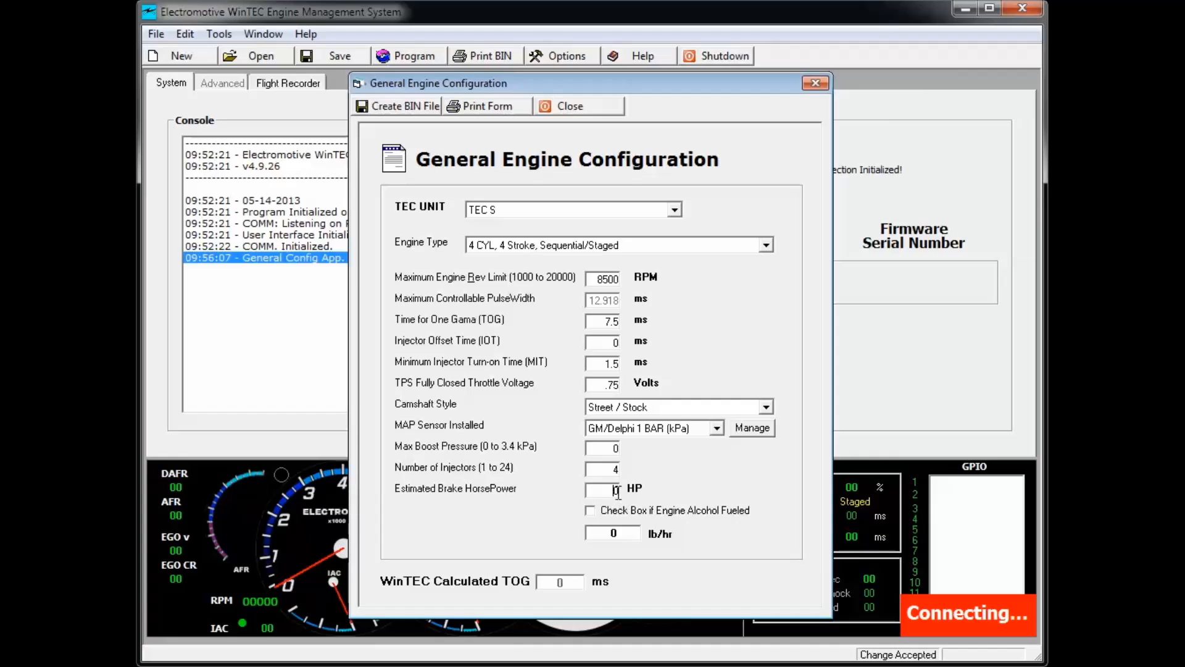
double_click(617, 492)
text(250)
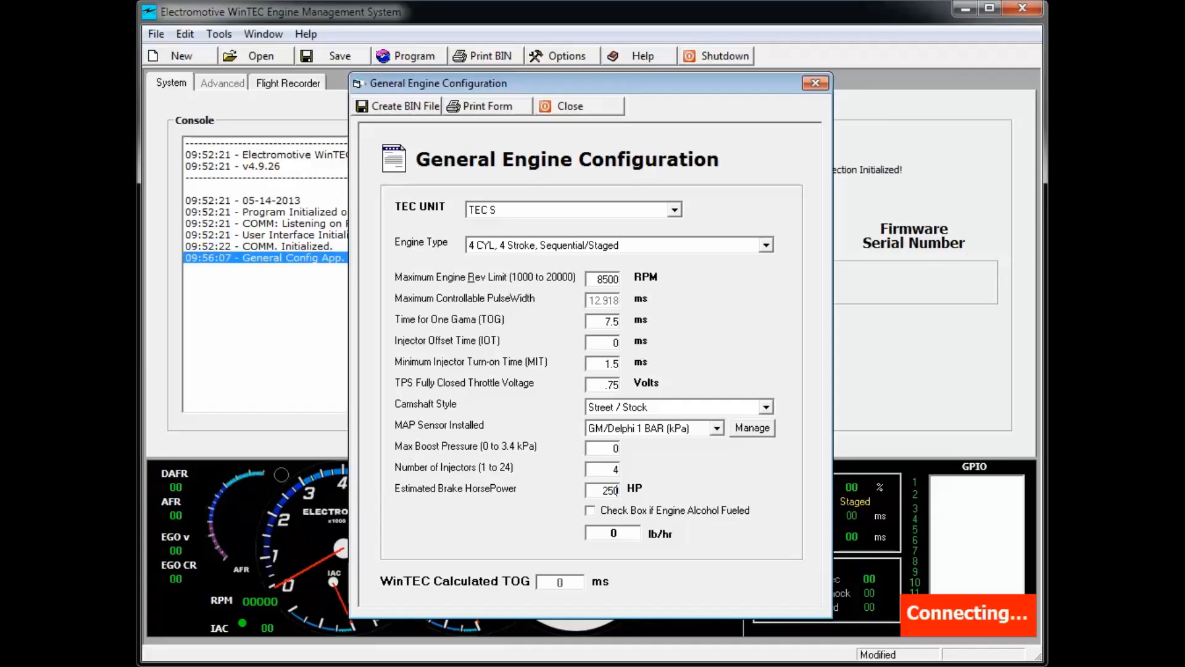
key(Return)
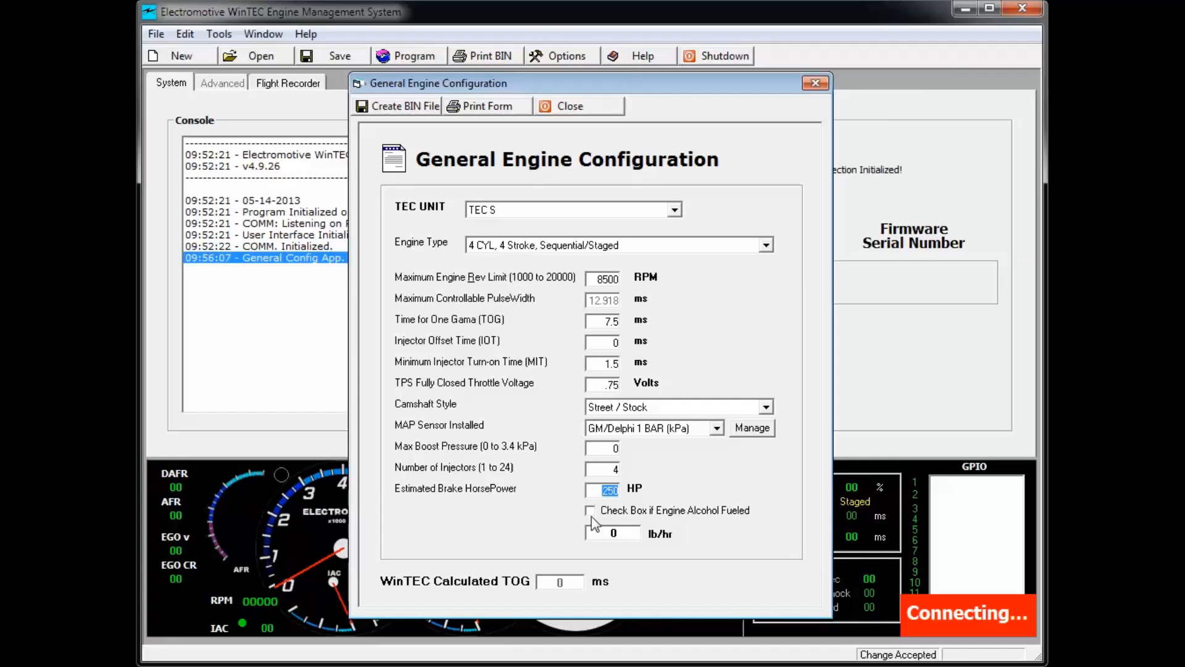
click(625, 533)
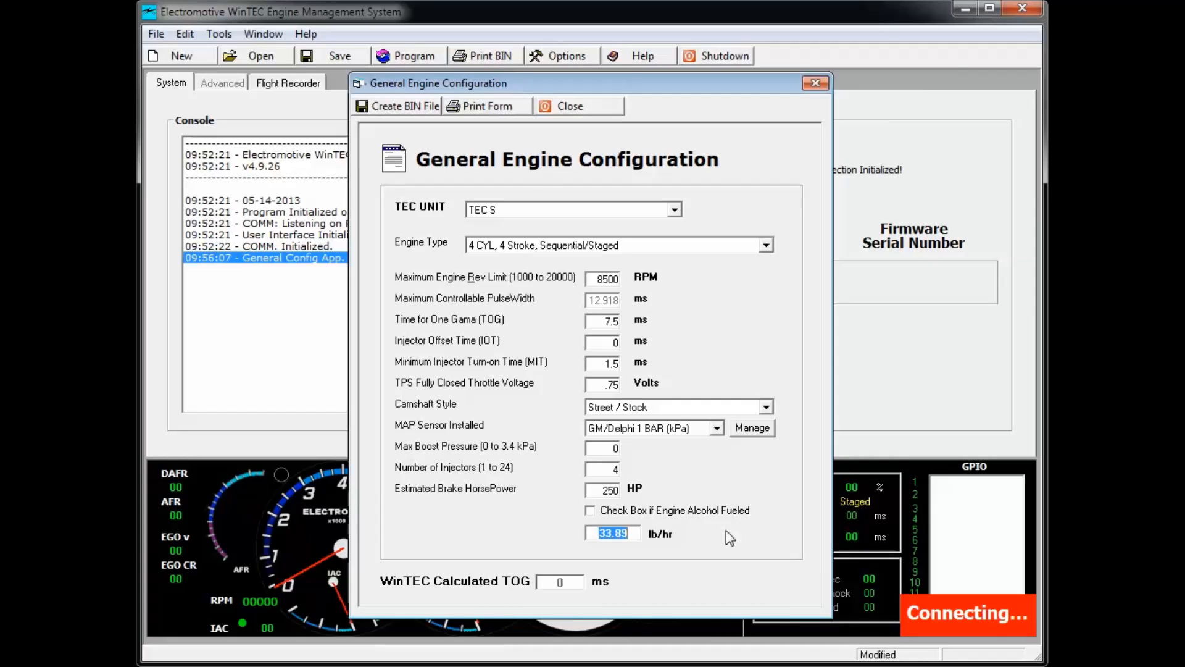
text(37)
key(Return)
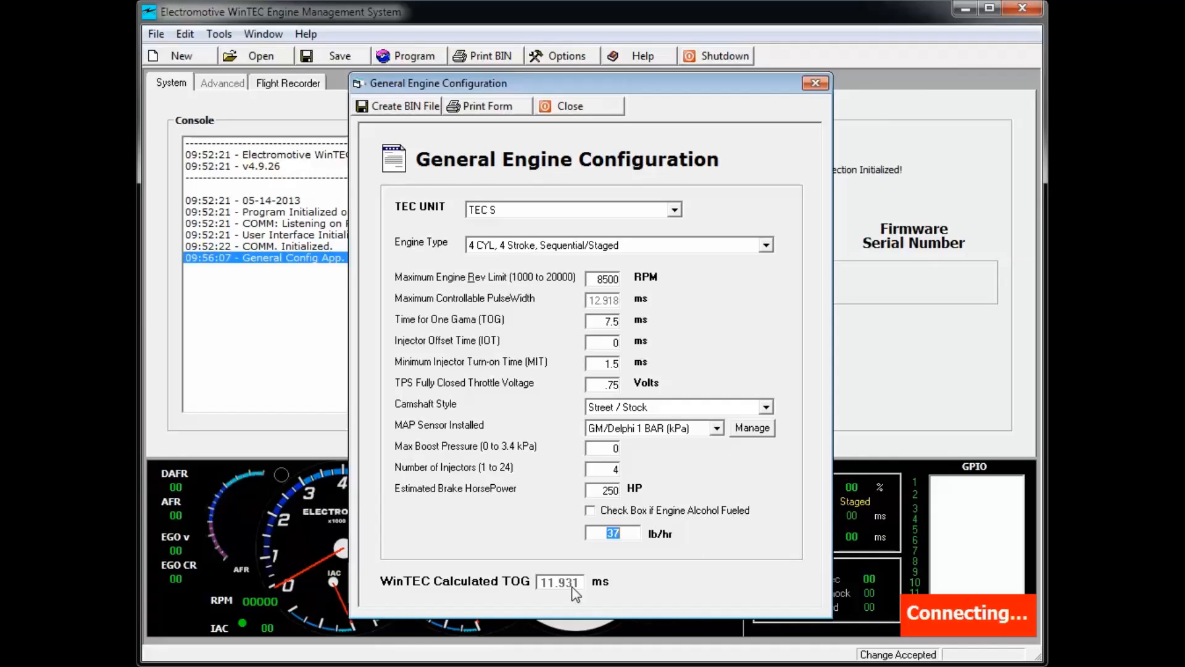
Set the Time for One Gama (TOG) to 11.90 ms
double_click(610, 321)
text(11)
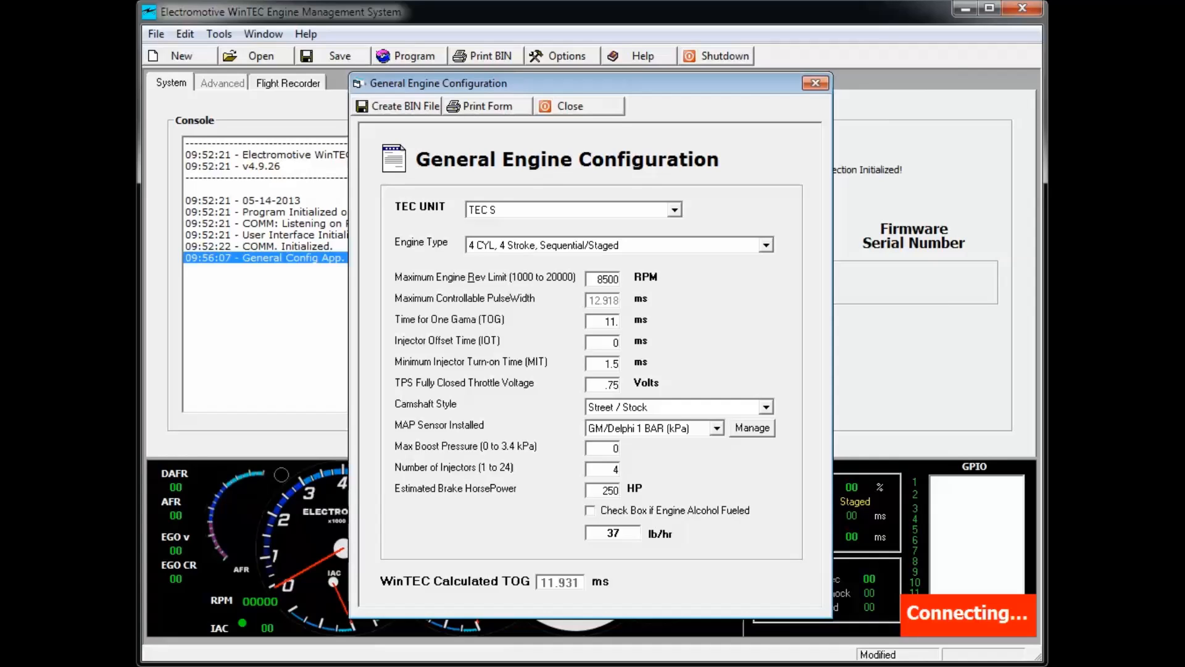
text(.90)
key(Return)
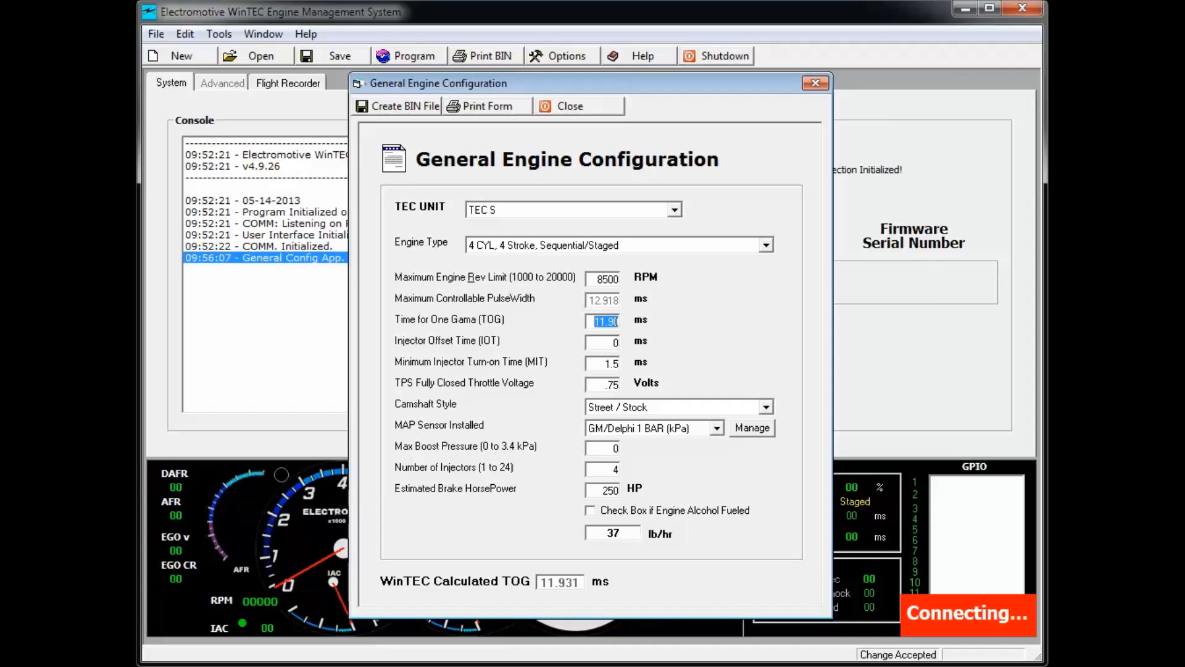
Create the BIN calibration file from this configuration in the bin folder, named "4 cyl base"
click(412, 109)
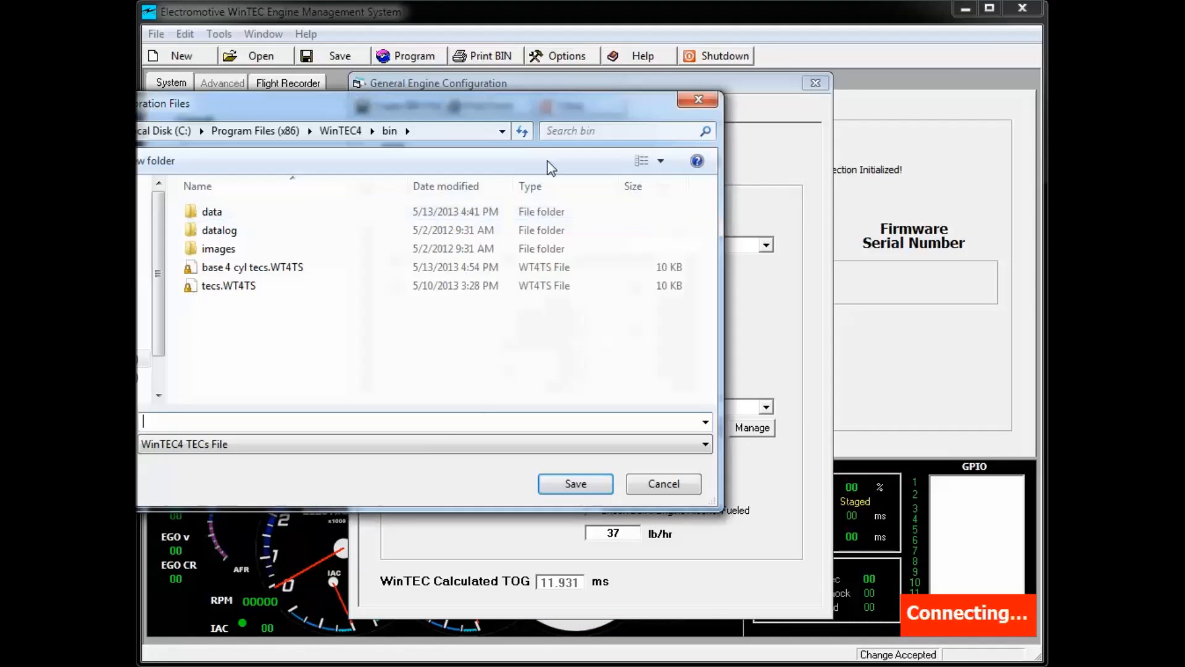
drag(592, 104, 795, 106)
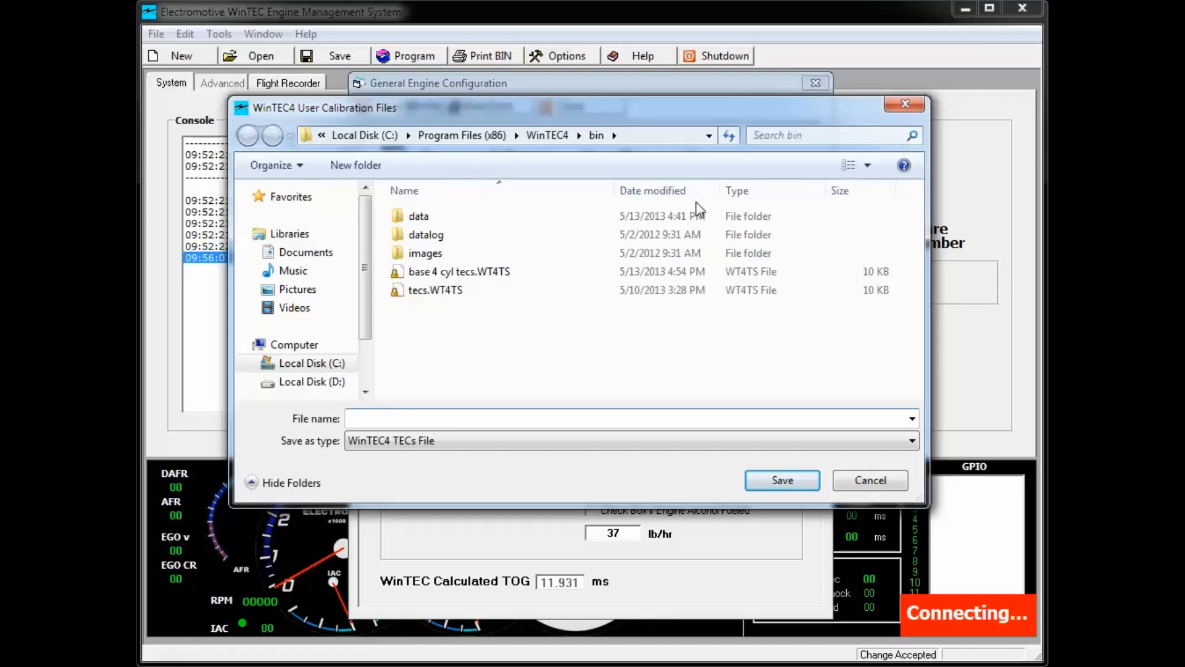
text(4 cyl base)
click(782, 481)
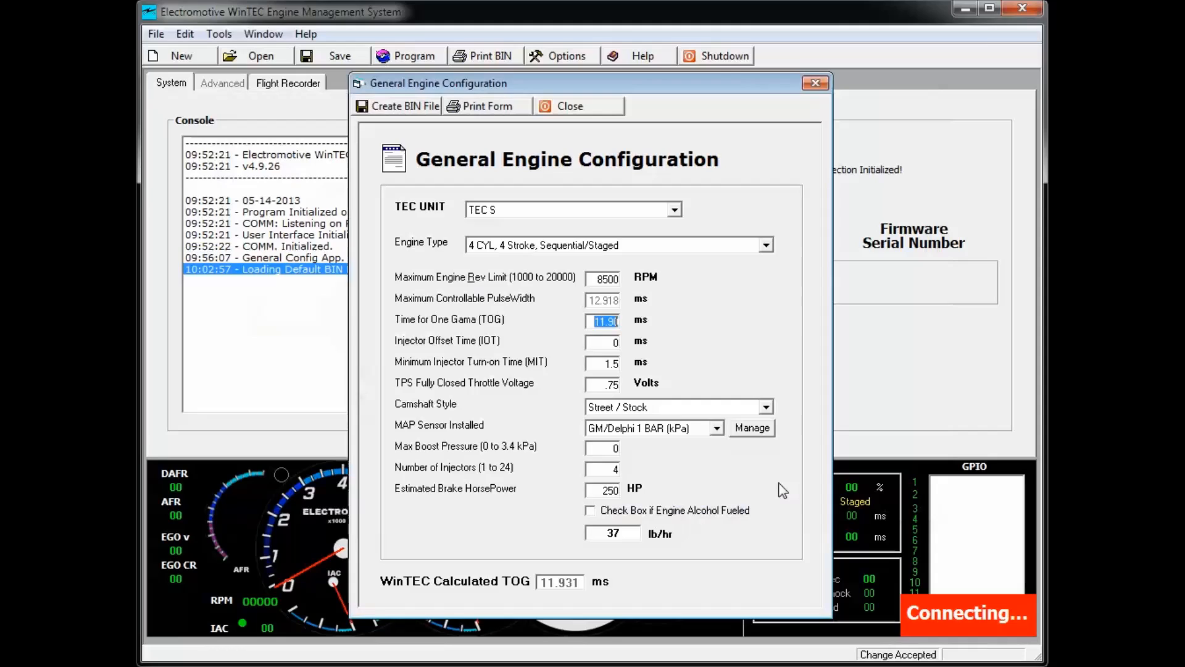
click(670, 403)
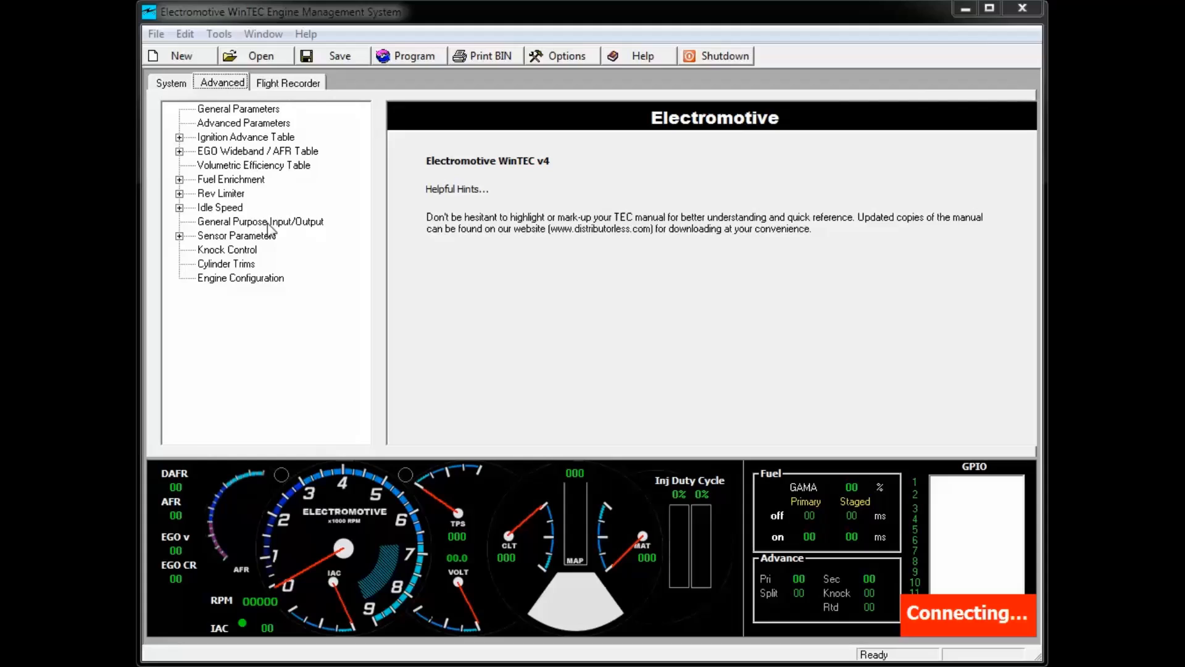
Review the advanced parameters and TPS sensor settings, and enable the manifold air temperature (MAT) sensor
click(252, 126)
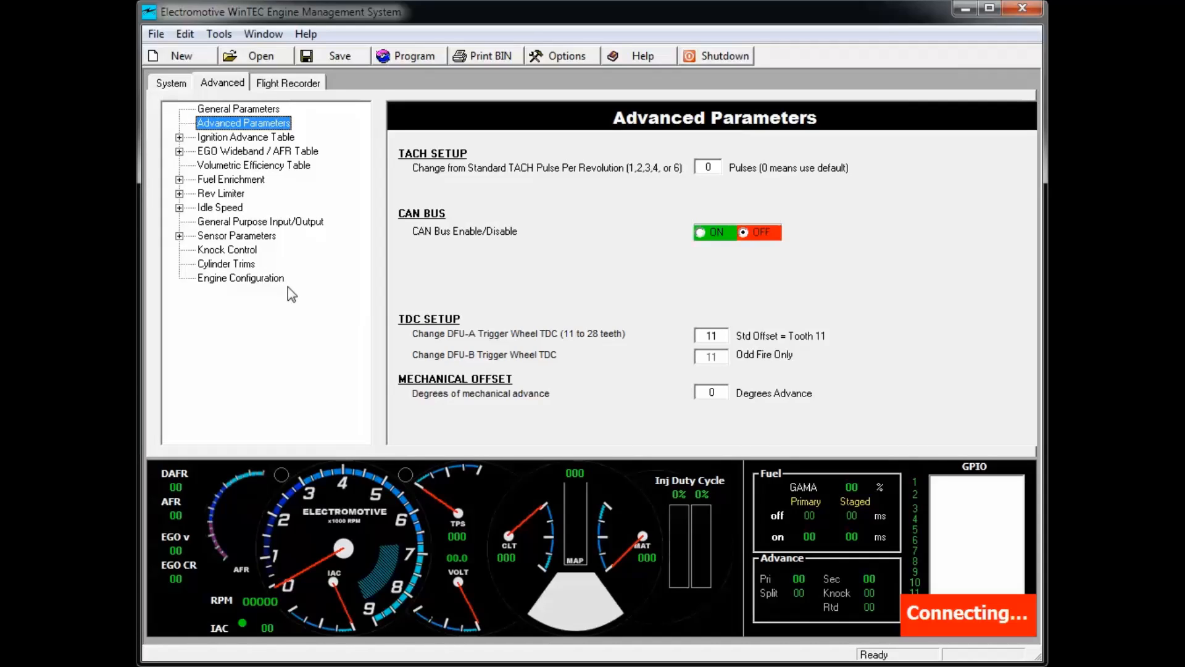
click(180, 236)
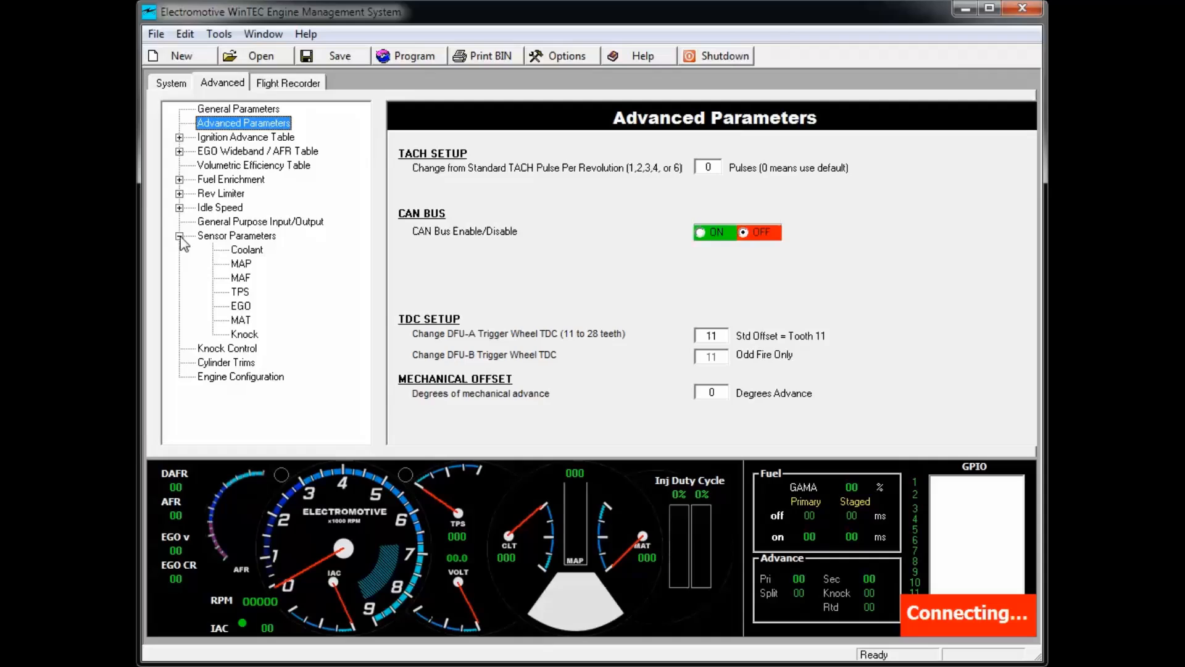
click(240, 292)
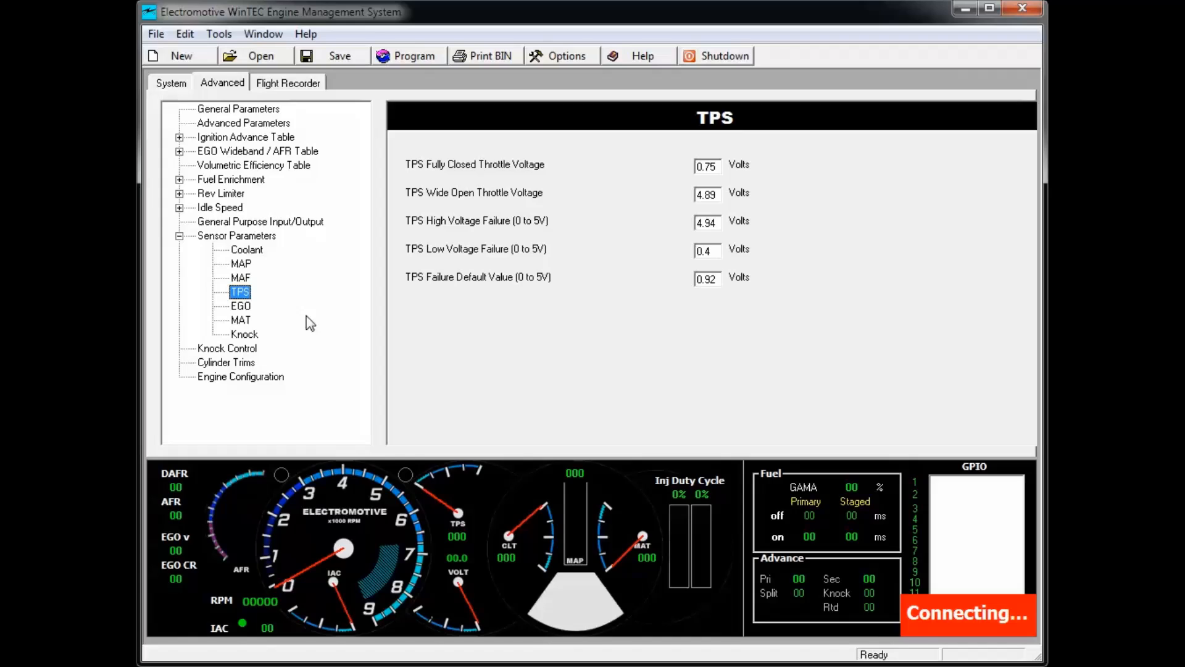
click(242, 321)
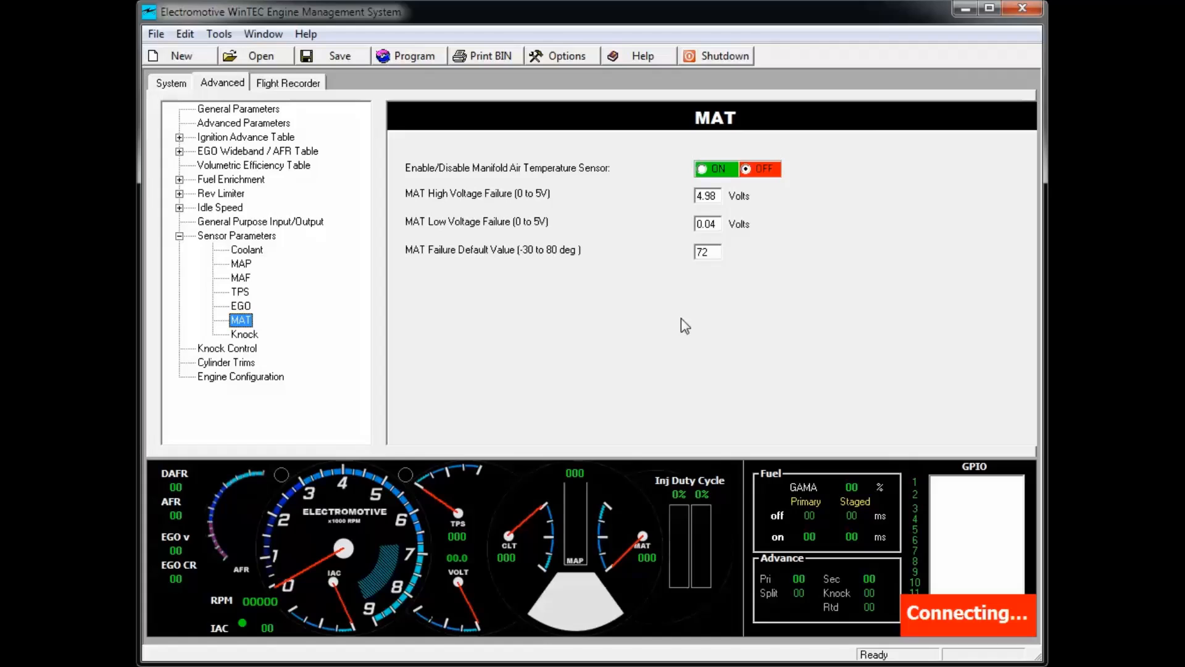
click(701, 170)
click(179, 236)
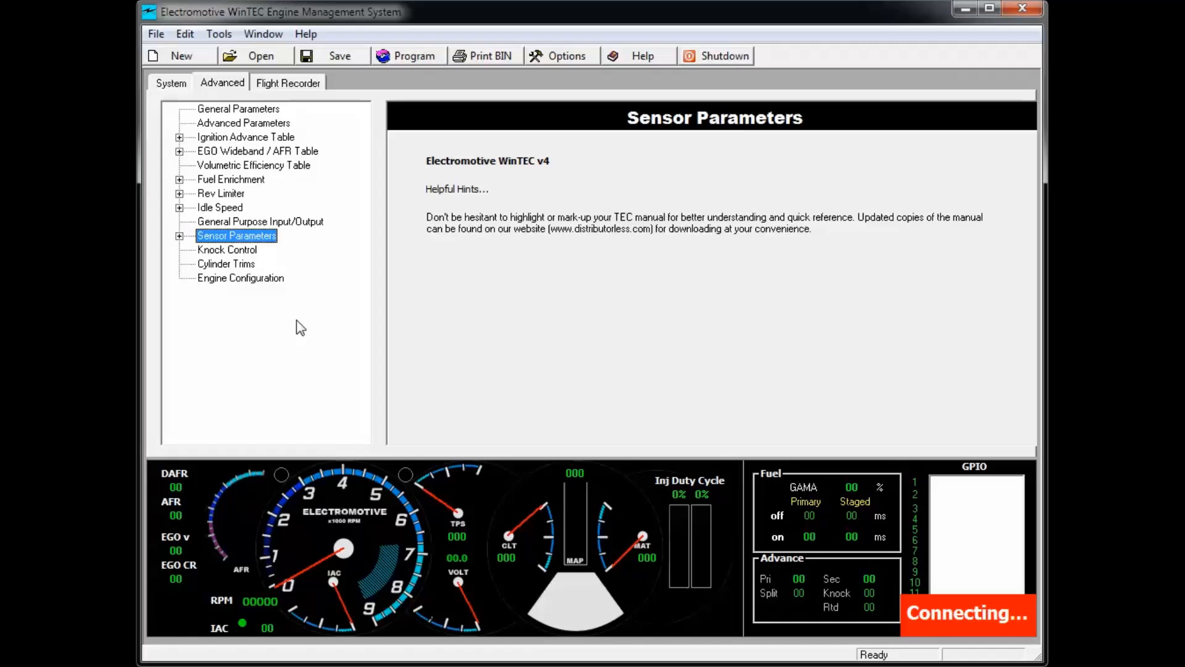
View the ignition advance table and save the calibration, overwriting the existing "4 cyl base" file
click(214, 138)
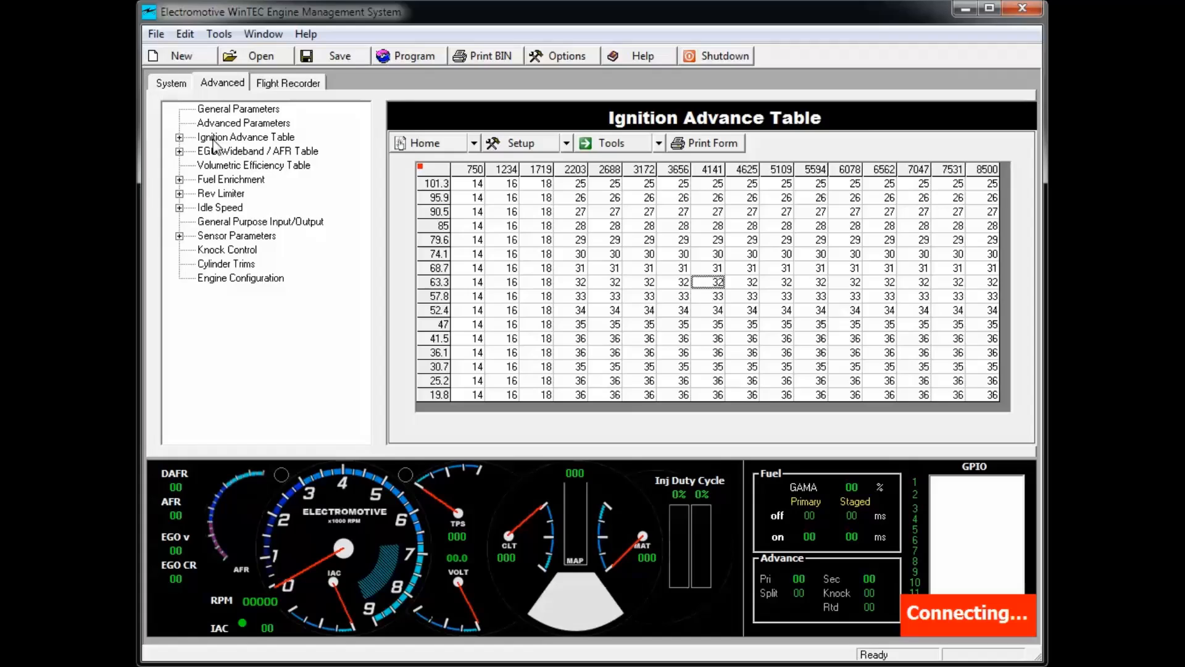
click(342, 56)
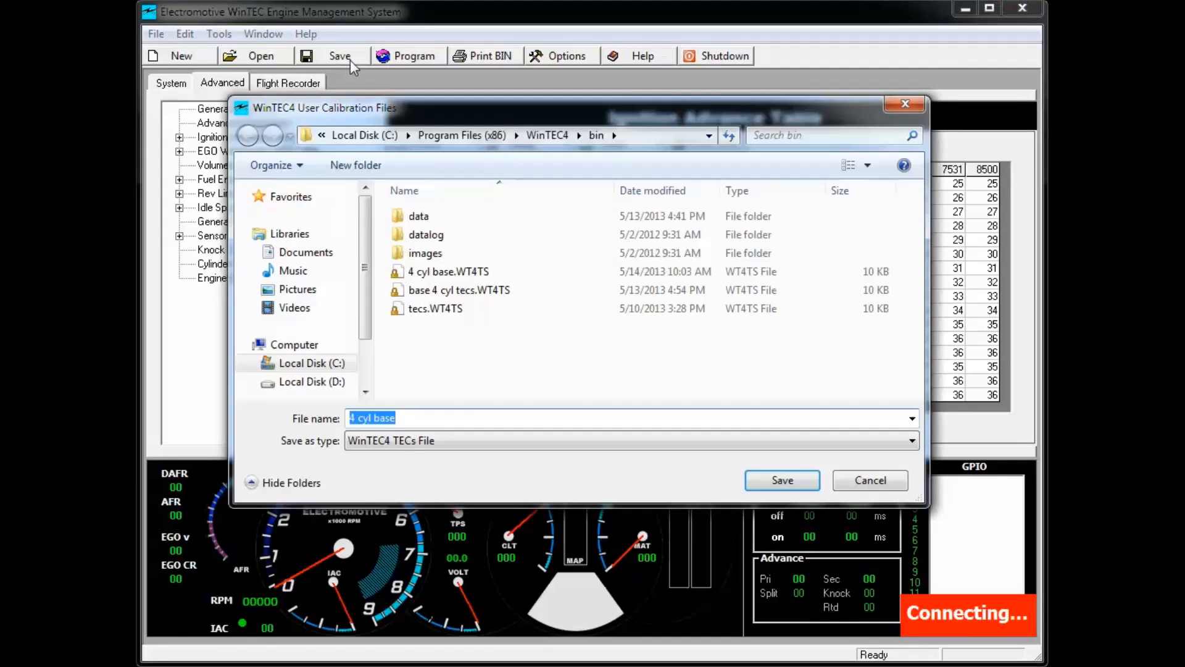
click(782, 481)
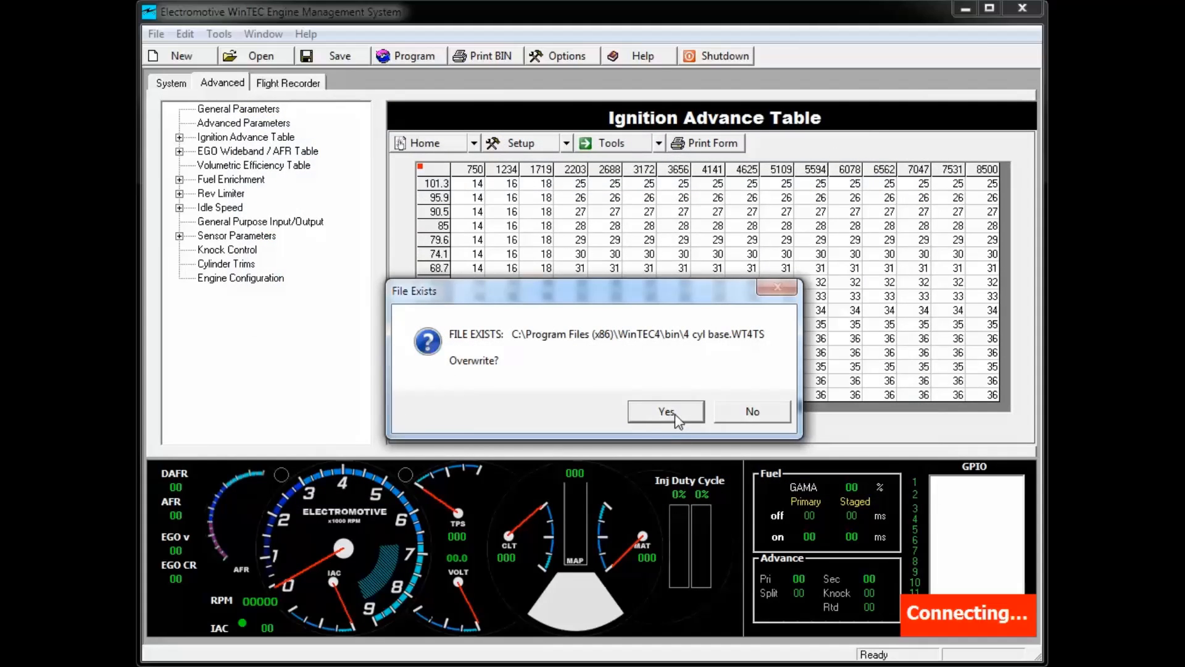
click(666, 411)
click(675, 407)
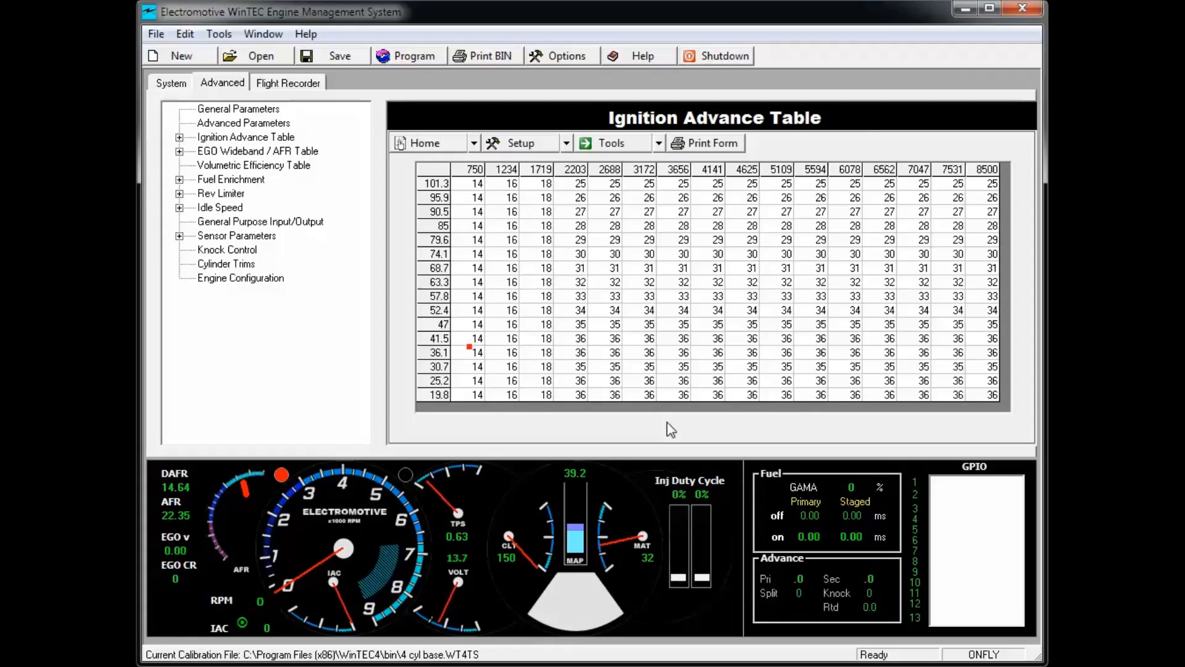
Program the connected TEC unit with the "4 cyl base" calibration and dismiss the completion notice
click(407, 54)
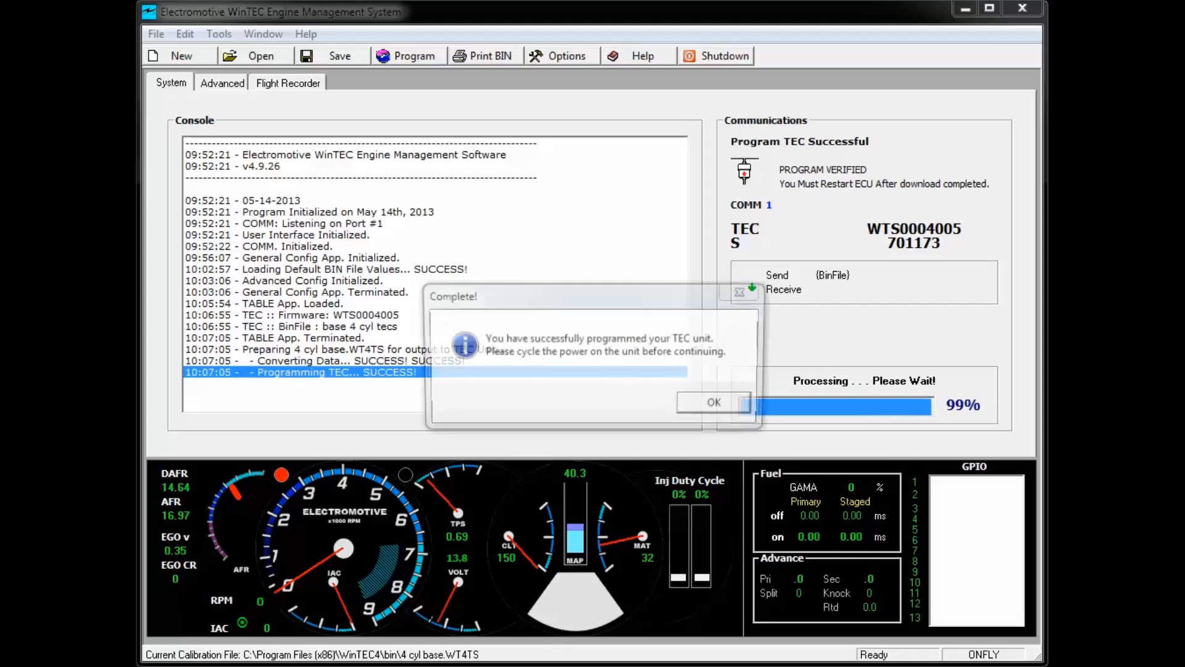
click(739, 406)
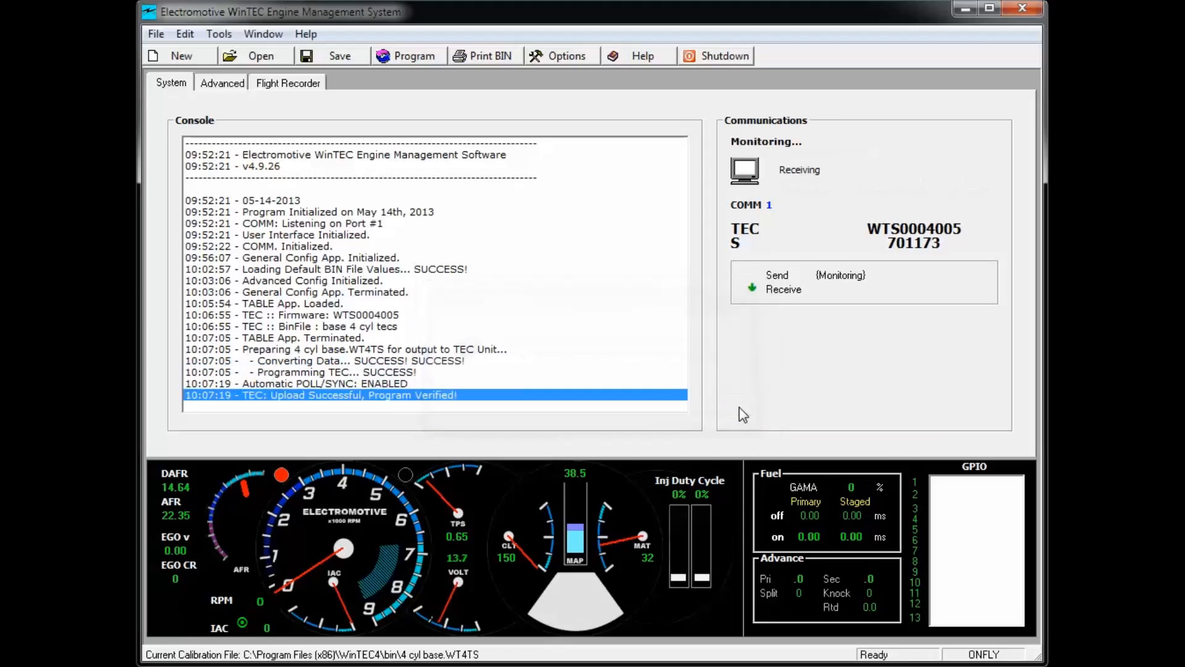